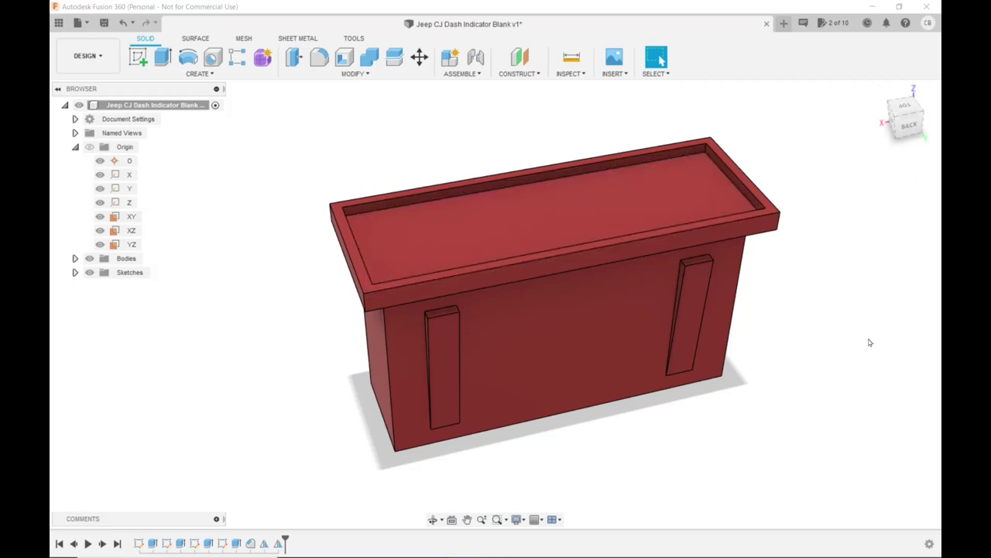
Review the user parameters that define the dash indicator blank's body, rim, top dish and locking lugs.
{"action": "middle_click_drag", "start_coordinate": [869, 342], "coordinate": [843, 311], "text": "shift"}
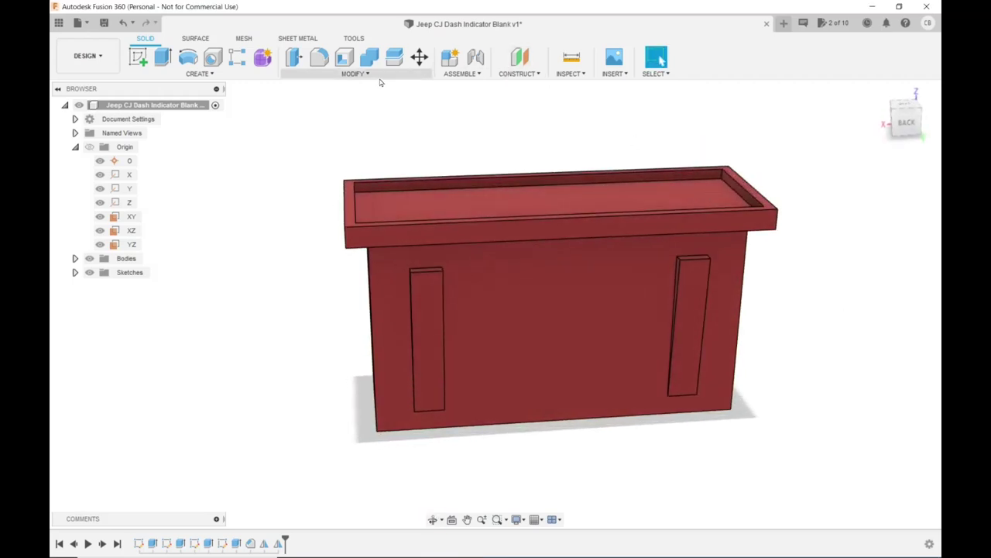
{"action": "left_click", "coordinate": [354, 74]}
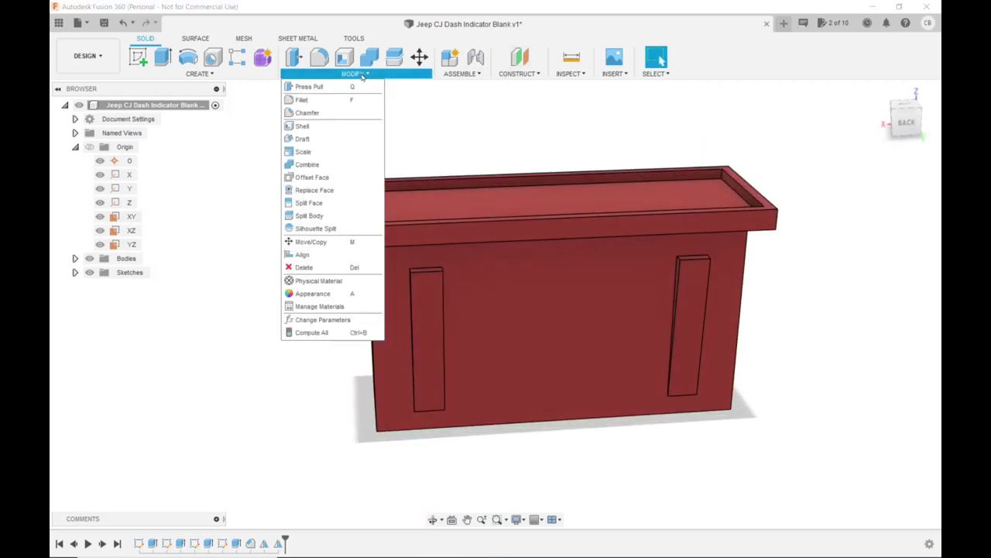
{"action": "left_click", "coordinate": [307, 321]}
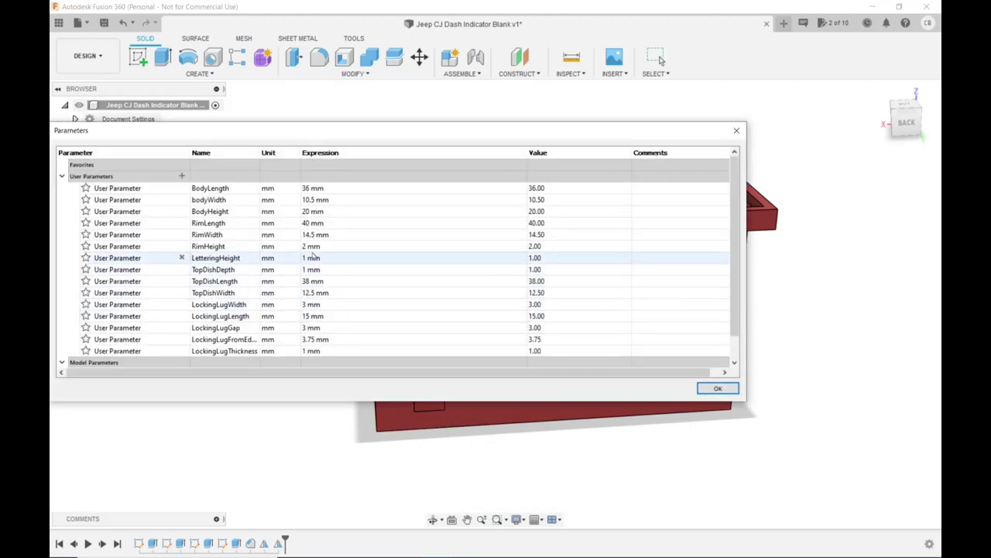
{"action": "scroll", "coordinate": [313, 256], "scroll_direction": "down", "scroll_amount": 1}
{"action": "scroll", "coordinate": [313, 256], "scroll_direction": "up", "scroll_amount": 1}
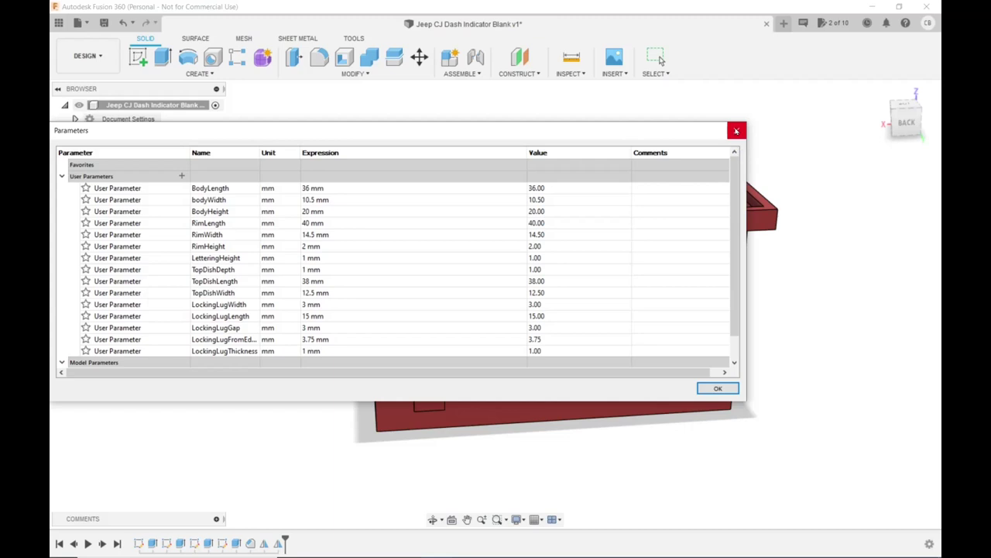
{"action": "left_click", "coordinate": [737, 131]}
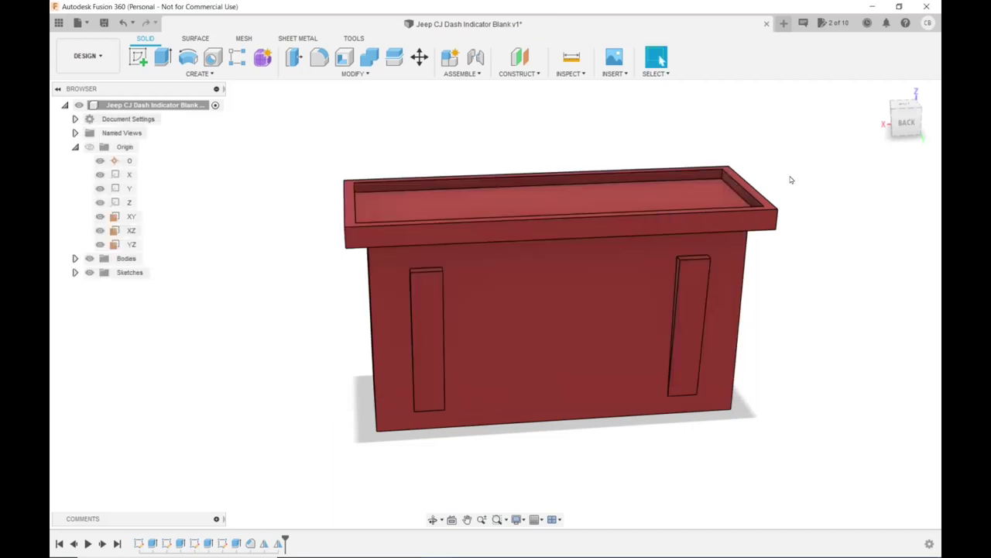
Roll the design history back to the first sketch and replay it through the body and rim features to the top dish sketch.
{"action": "middle_click_drag", "start_coordinate": [790, 179], "coordinate": [795, 175], "text": "shift"}
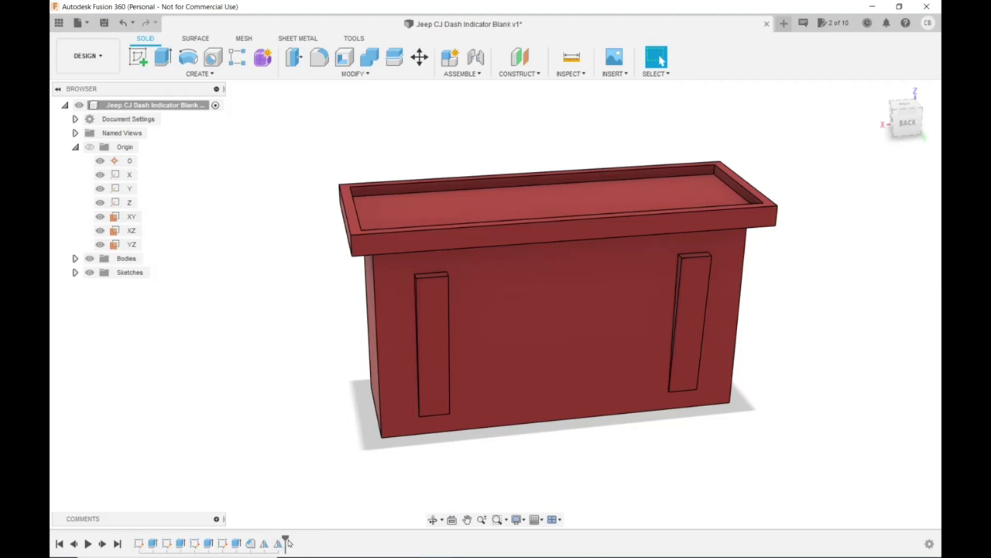
{"action": "left_click_drag", "start_coordinate": [285, 540], "coordinate": [145, 550]}
{"action": "left_click", "coordinate": [141, 548]}
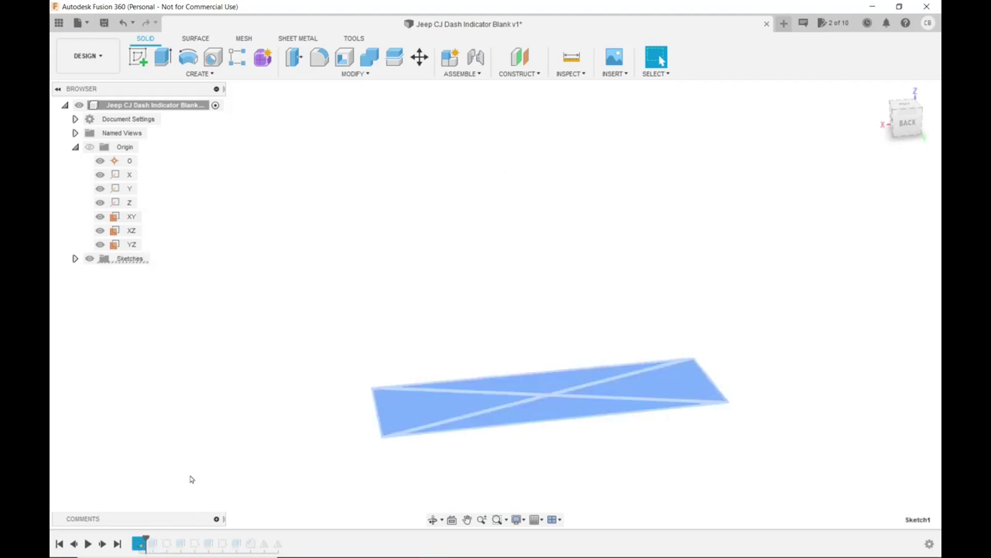
{"action": "left_click_drag", "start_coordinate": [159, 536], "coordinate": [159, 537]}
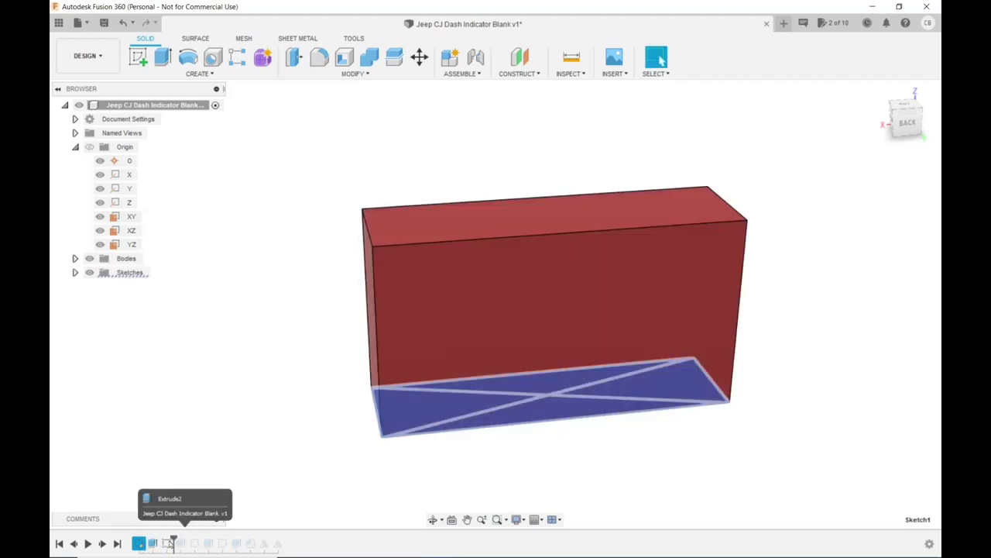
{"action": "left_click", "coordinate": [170, 542]}
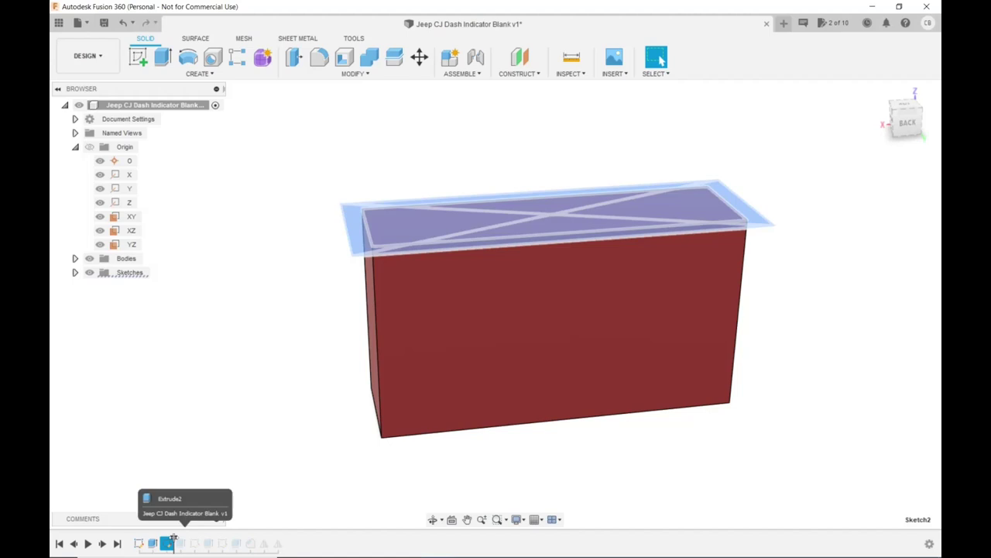
{"action": "left_click_drag", "start_coordinate": [178, 540], "coordinate": [180, 542]}
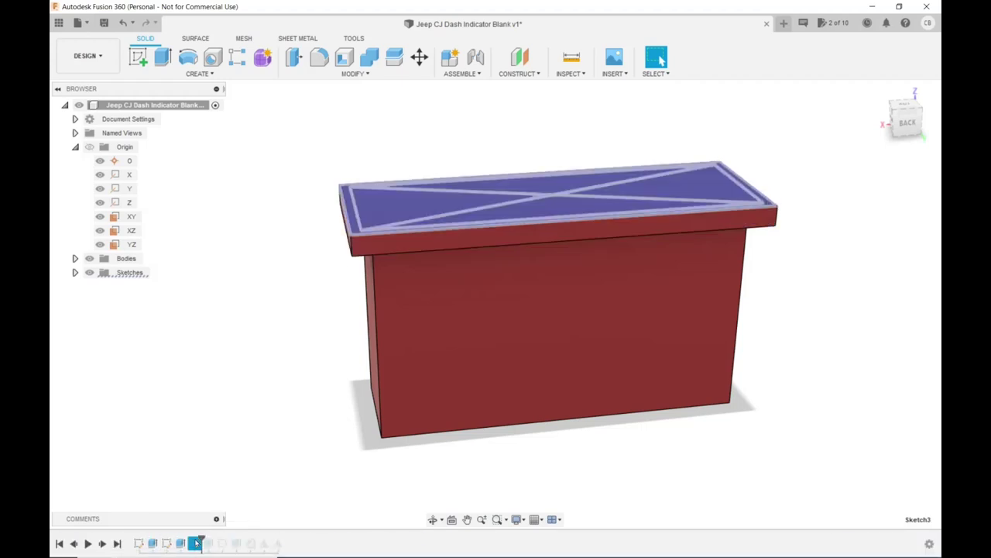
Advance the design history through the top dish cut and the first locking lug's sketch and extrusion.
{"action": "middle_click_drag", "start_coordinate": [523, 465], "coordinate": [519, 491], "text": "shift"}
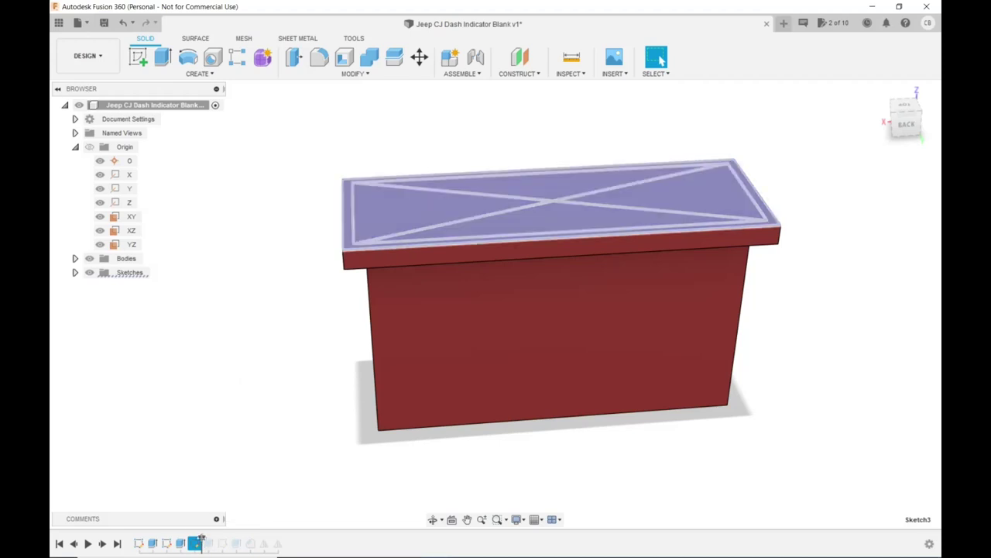
{"action": "left_click_drag", "start_coordinate": [200, 542], "coordinate": [216, 542]}
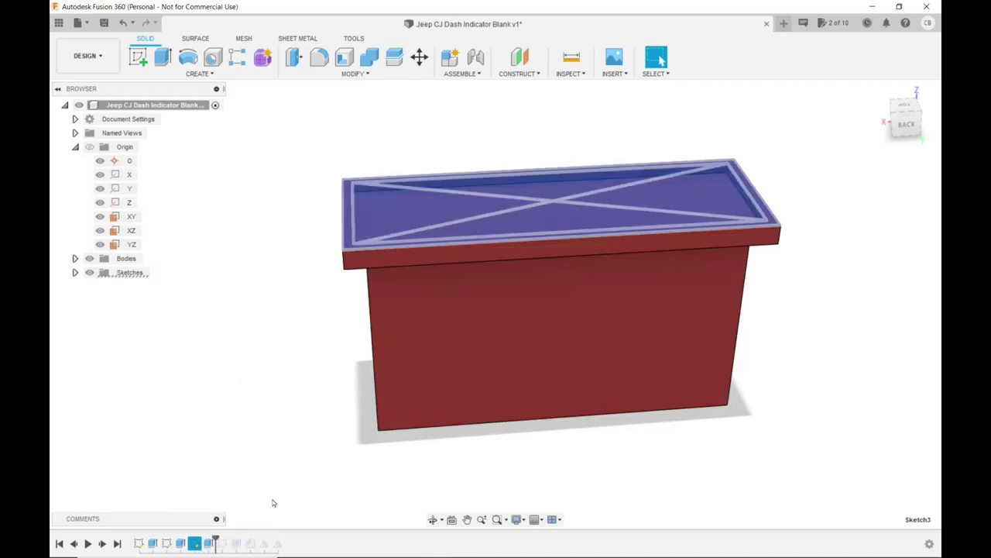
{"action": "left_click", "coordinate": [491, 380]}
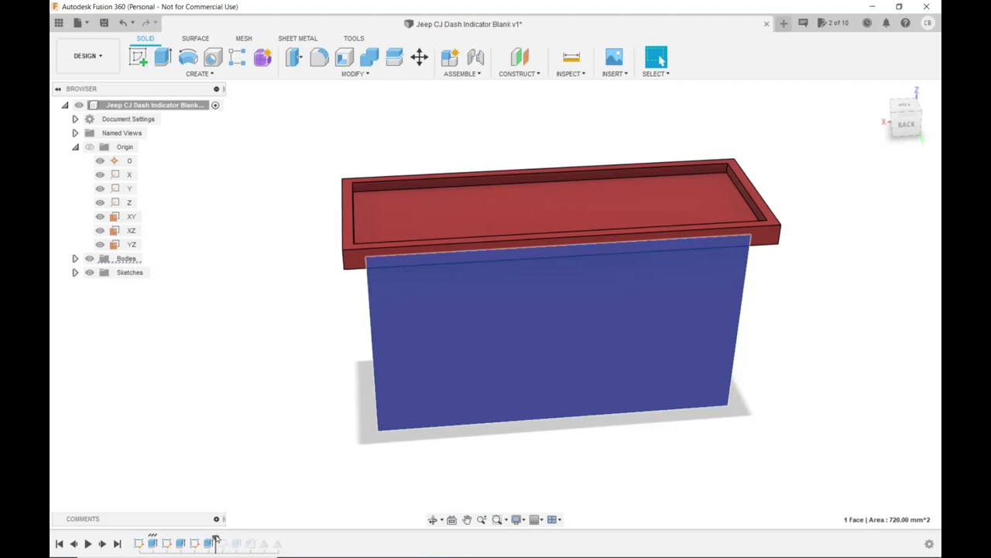
{"action": "left_click_drag", "start_coordinate": [216, 540], "coordinate": [229, 540]}
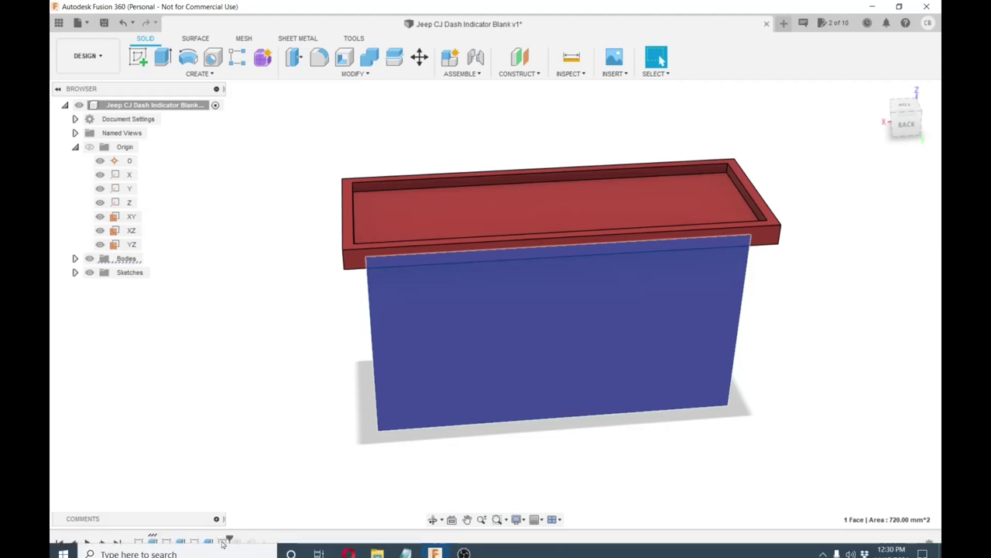
{"action": "left_click", "coordinate": [223, 543]}
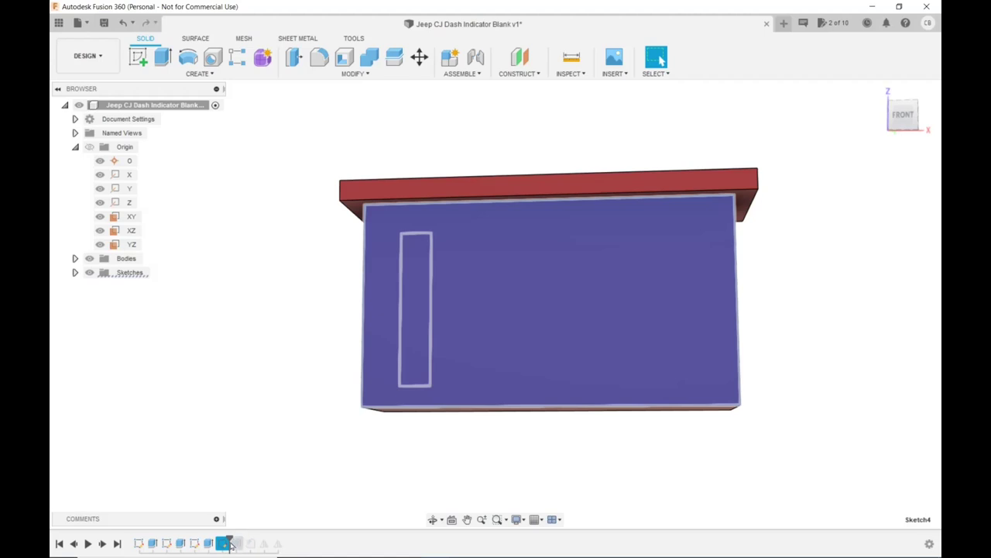
{"action": "mouse_move", "coordinate": [235, 540]}
{"action": "left_mouse_down"}
{"action": "mouse_move", "coordinate": [241, 544]}
{"action": "mouse_move", "coordinate": [226, 542]}
{"action": "left_mouse_up"}
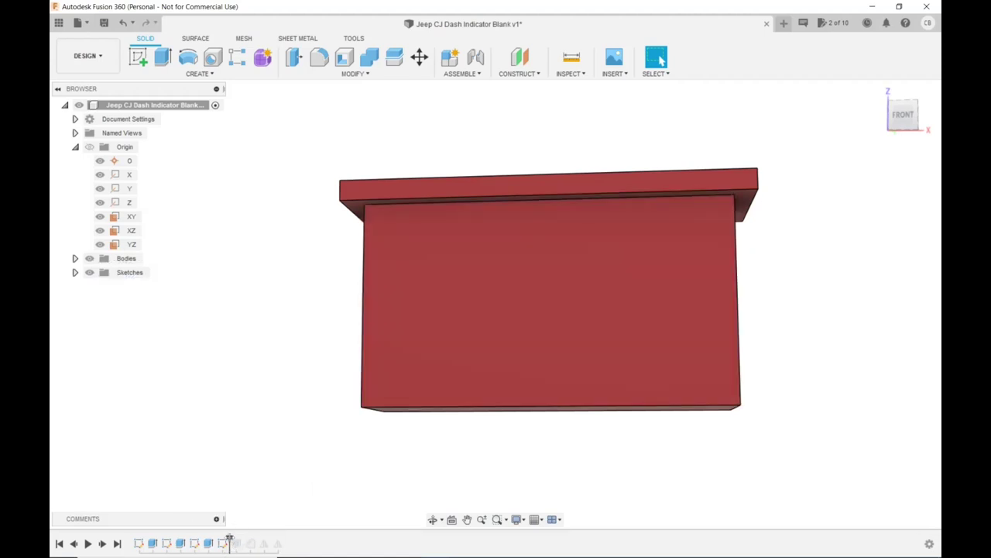
{"action": "left_click_drag", "start_coordinate": [230, 539], "coordinate": [243, 541]}
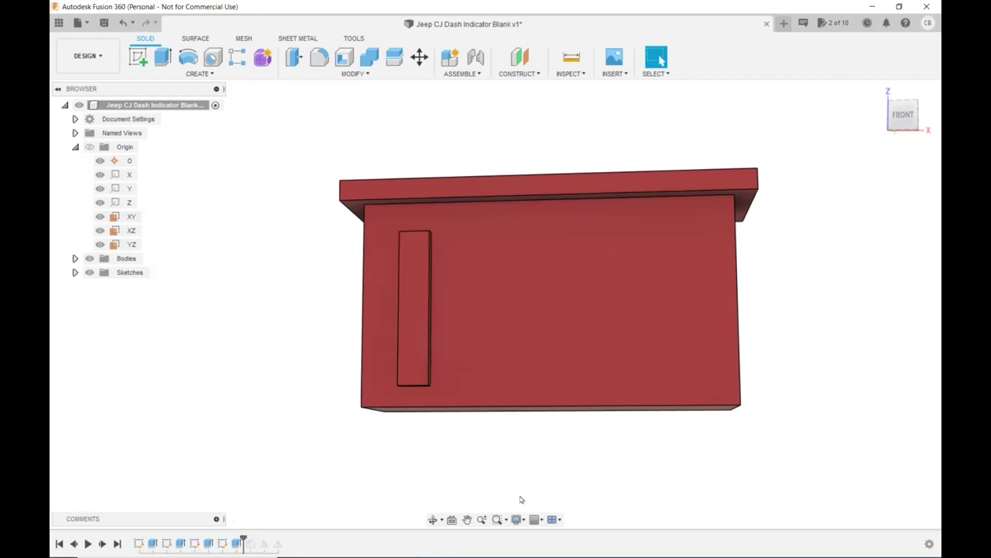
Advance the design history through the locking lug's taper and both mirror features to the end of the timeline.
{"action": "middle_click_drag", "start_coordinate": [621, 496], "coordinate": [574, 490], "text": "shift"}
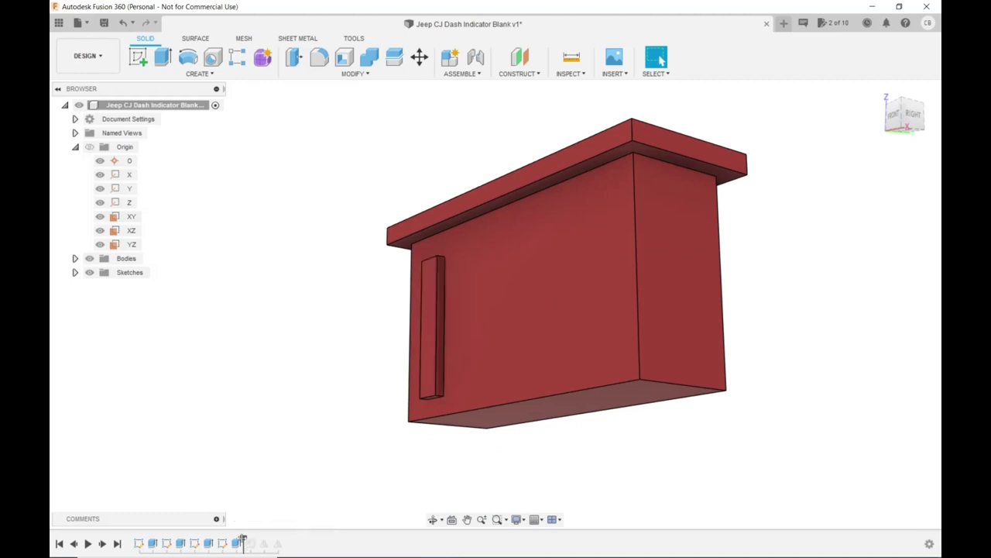
{"action": "left_click_drag", "start_coordinate": [243, 540], "coordinate": [258, 540]}
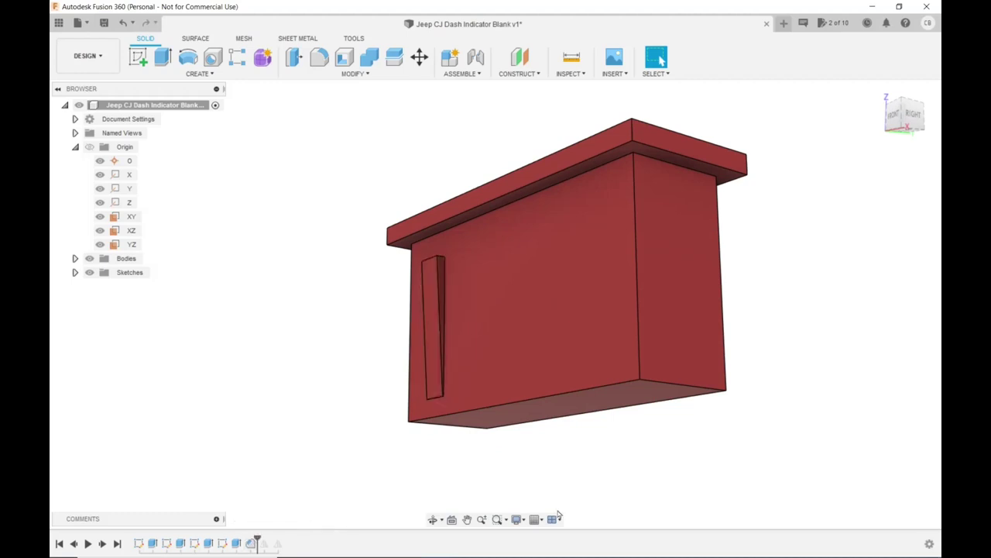
{"action": "middle_click_drag", "start_coordinate": [558, 515], "coordinate": [539, 517], "text": "shift"}
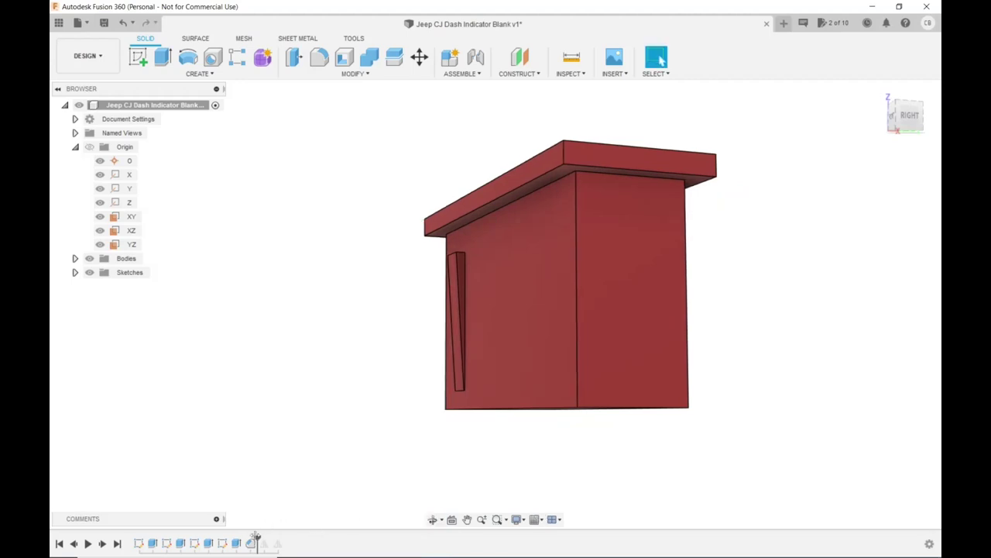
{"action": "middle_click_drag", "start_coordinate": [434, 476], "coordinate": [482, 478], "text": "shift"}
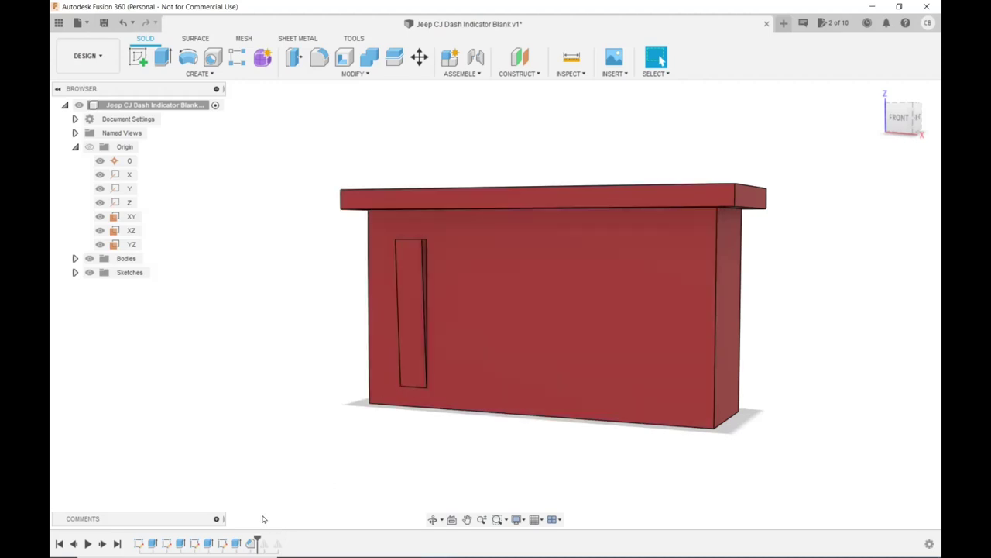
{"action": "left_click_drag", "start_coordinate": [258, 538], "coordinate": [270, 542]}
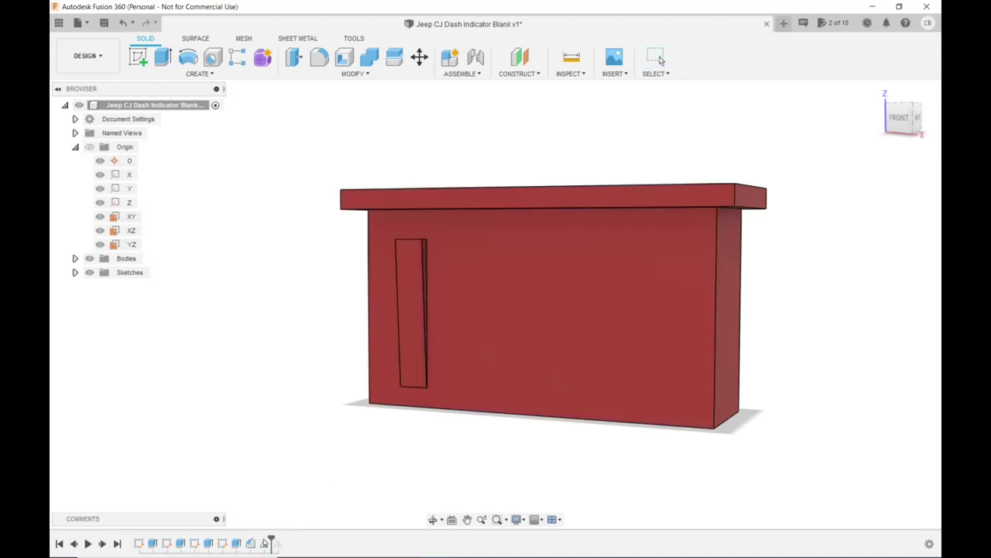
{"action": "middle_click_drag", "start_coordinate": [554, 511], "coordinate": [522, 491], "text": "shift"}
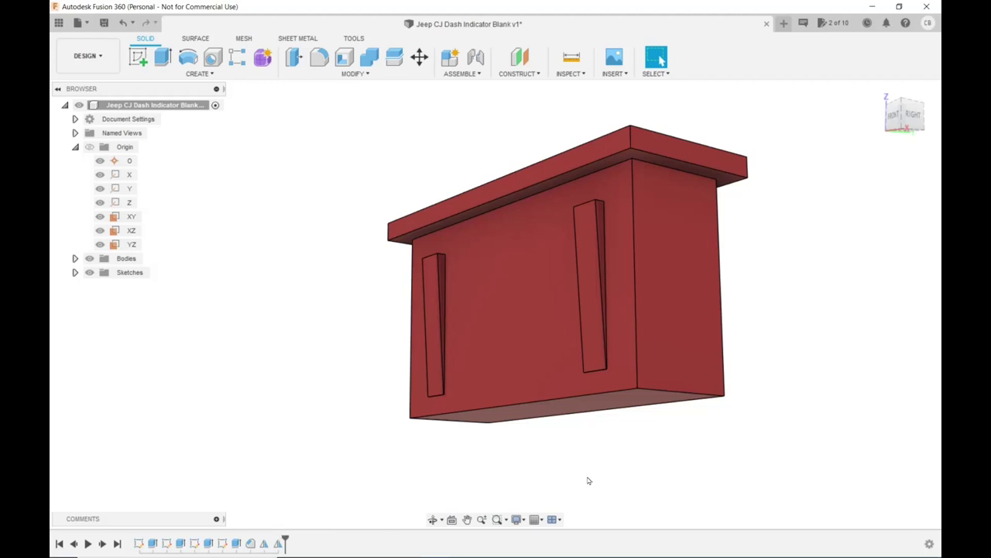
Inspect the finished blank's locking lugs, underside and recessed top from several angles.
{"action": "middle_click_drag", "start_coordinate": [869, 394], "coordinate": [905, 429], "text": "shift"}
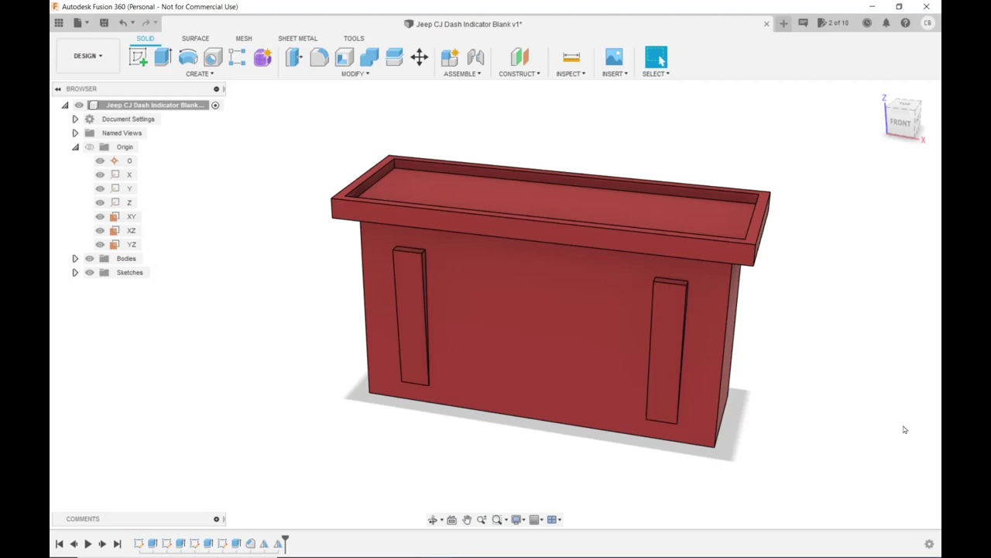
{"action": "middle_click_drag", "start_coordinate": [774, 428], "coordinate": [782, 374], "text": "shift"}
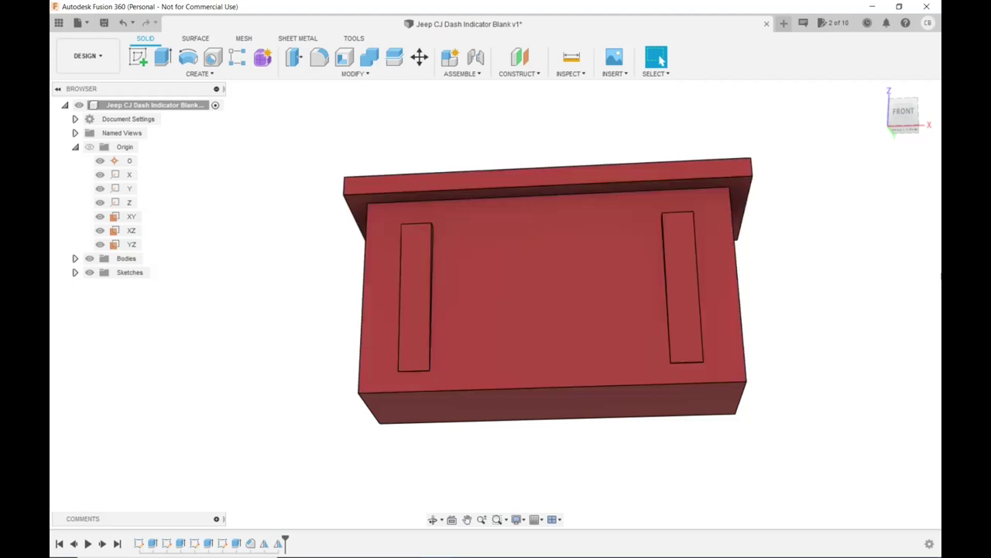
{"action": "middle_click_drag", "start_coordinate": [879, 287], "coordinate": [874, 292], "text": "shift"}
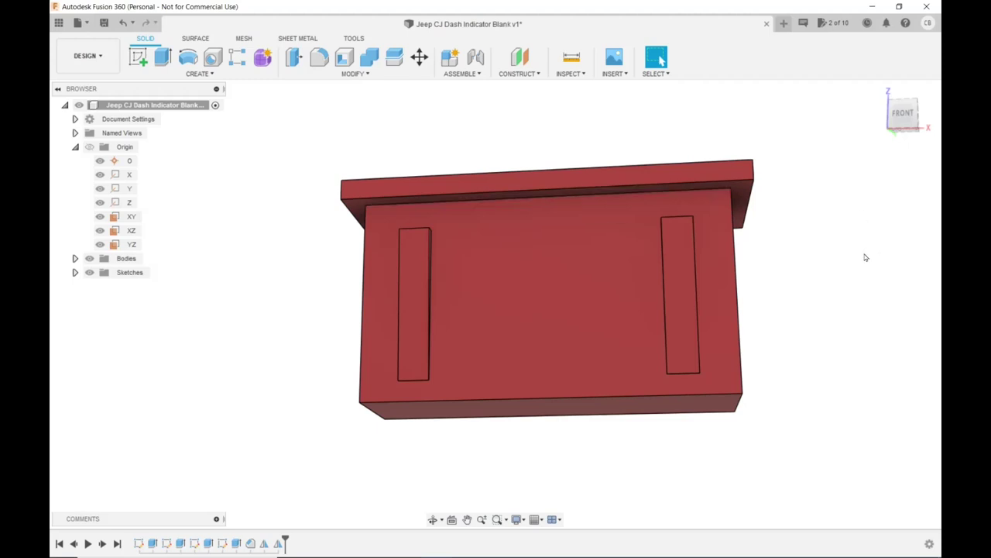
{"action": "middle_click_drag", "start_coordinate": [866, 251], "coordinate": [899, 436], "text": "shift"}
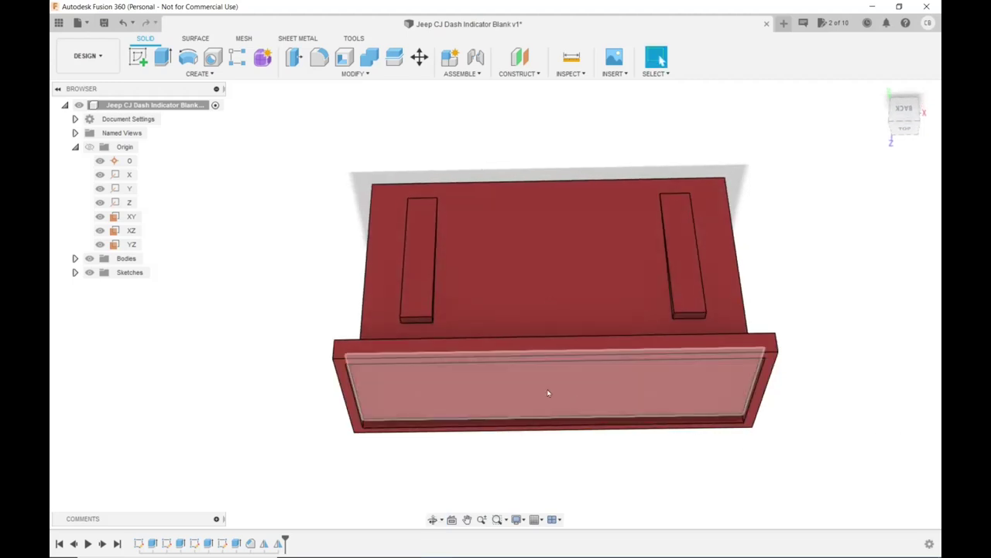
{"action": "middle_click_drag", "start_coordinate": [838, 418], "coordinate": [839, 282], "text": "shift"}
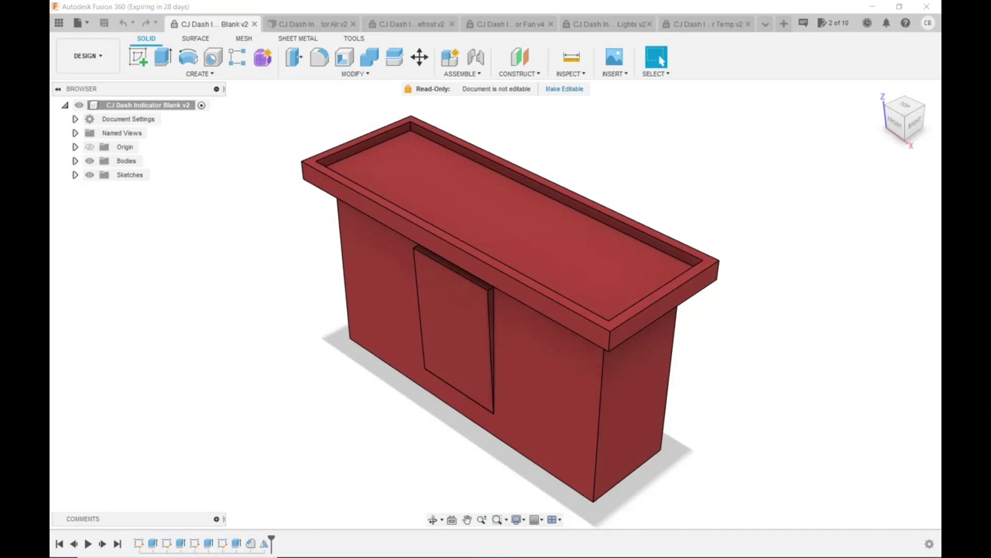
Switch from the CJ Dash Indicator Blank design to CJ Dash Indicator Air and examine its raised AIR lettering.
{"action": "mouse_move", "coordinate": [325, 362]}
{"action": "middle_mouse_down", "text": "shift"}
{"action": "mouse_move", "coordinate": [345, 358]}
{"action": "mouse_move", "coordinate": [328, 337]}
{"action": "mouse_move", "coordinate": [326, 354]}
{"action": "middle_mouse_up", "text": "shift"}
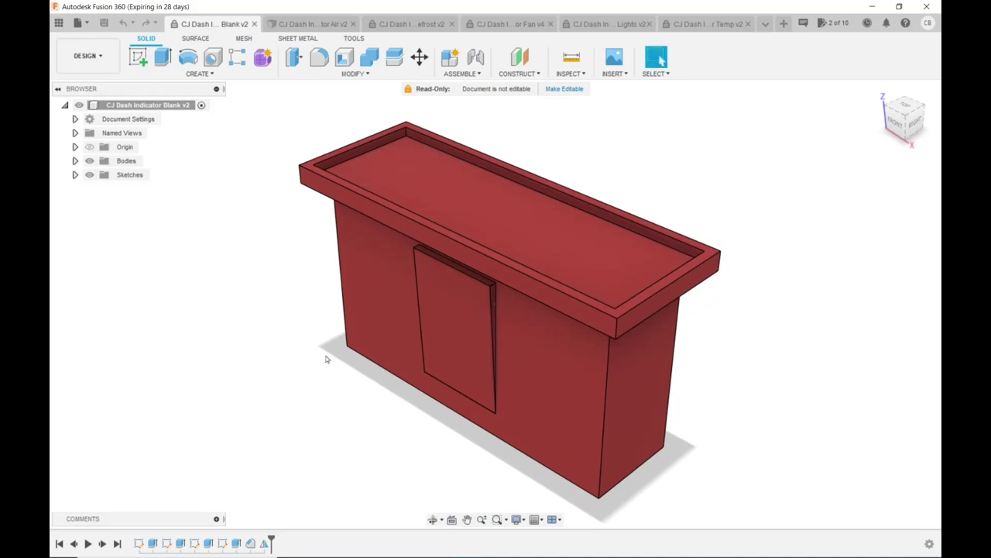
{"action": "left_click", "coordinate": [306, 22]}
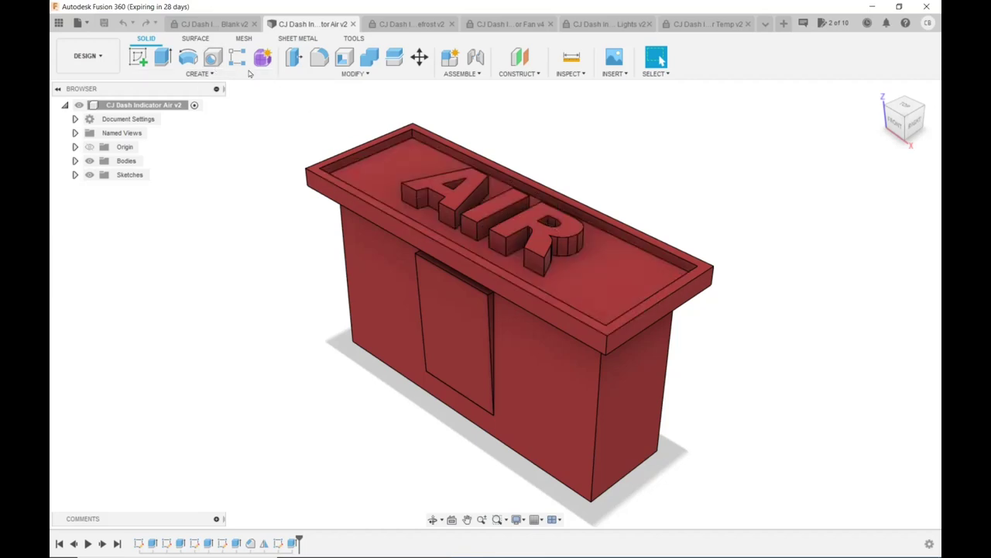
{"action": "left_click", "coordinate": [198, 74]}
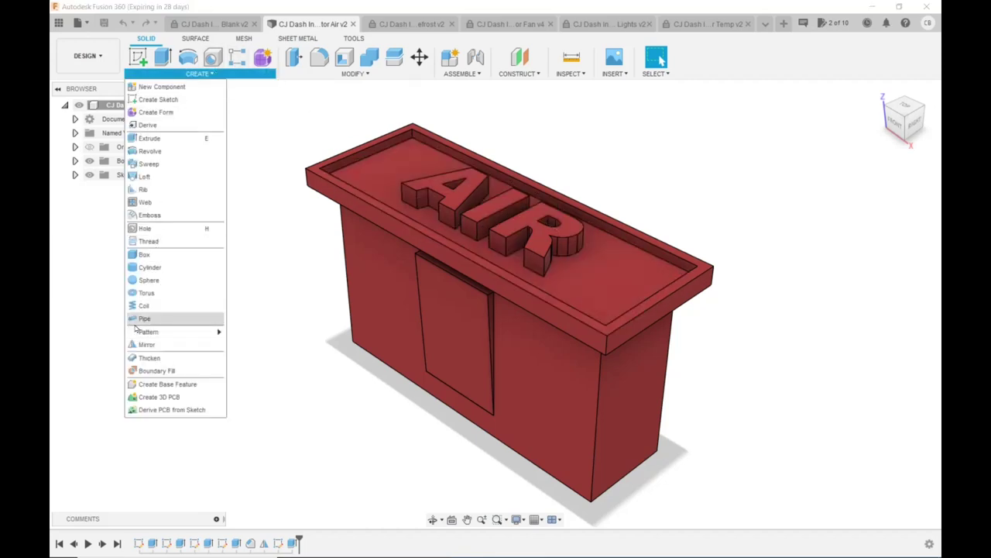
{"action": "left_click", "coordinate": [633, 152]}
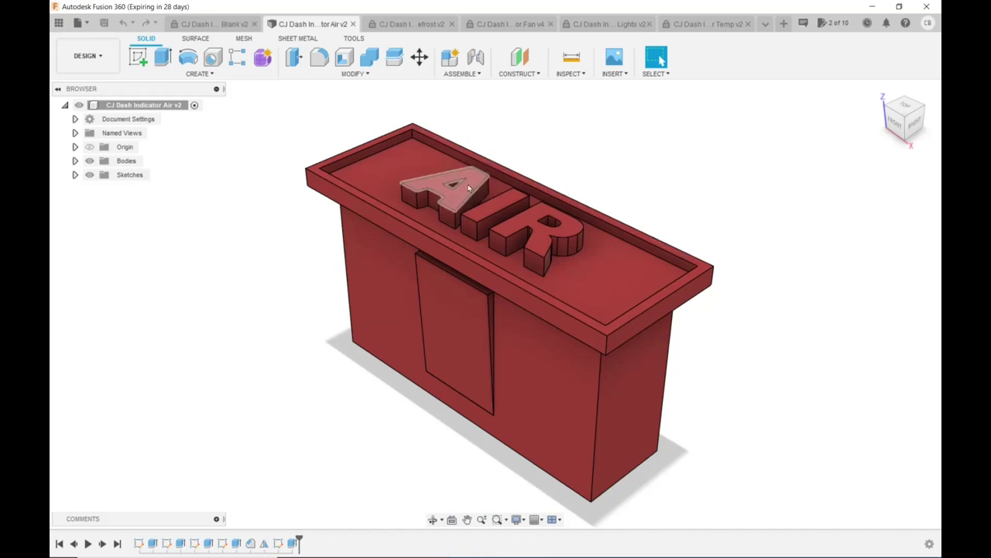
{"action": "mouse_move", "coordinate": [595, 129]}
{"action": "middle_mouse_down", "text": "shift"}
{"action": "mouse_move", "coordinate": [613, 126]}
{"action": "mouse_move", "coordinate": [636, 93]}
{"action": "mouse_move", "coordinate": [615, 128]}
{"action": "middle_mouse_up", "text": "shift"}
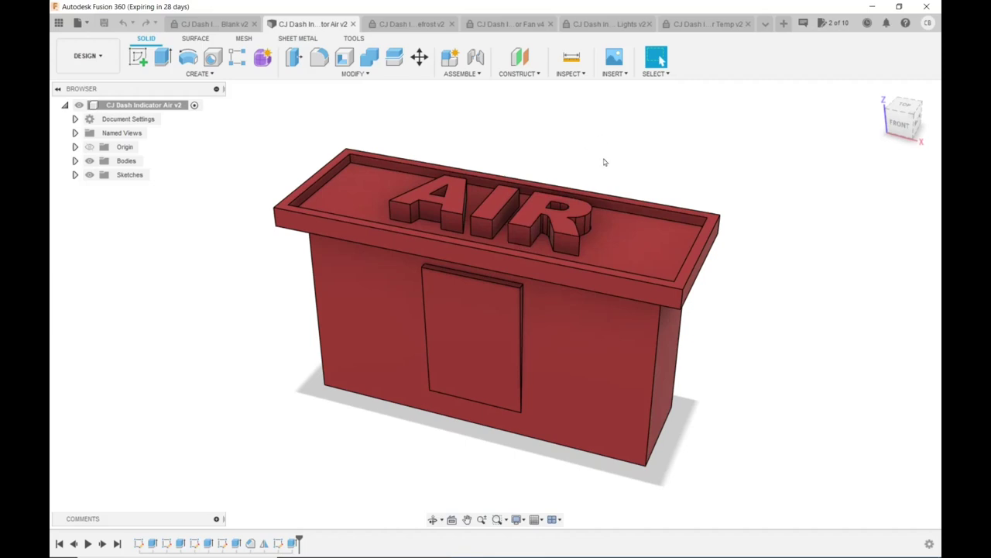
{"action": "middle_click_drag", "start_coordinate": [605, 162], "coordinate": [595, 181], "text": "shift"}
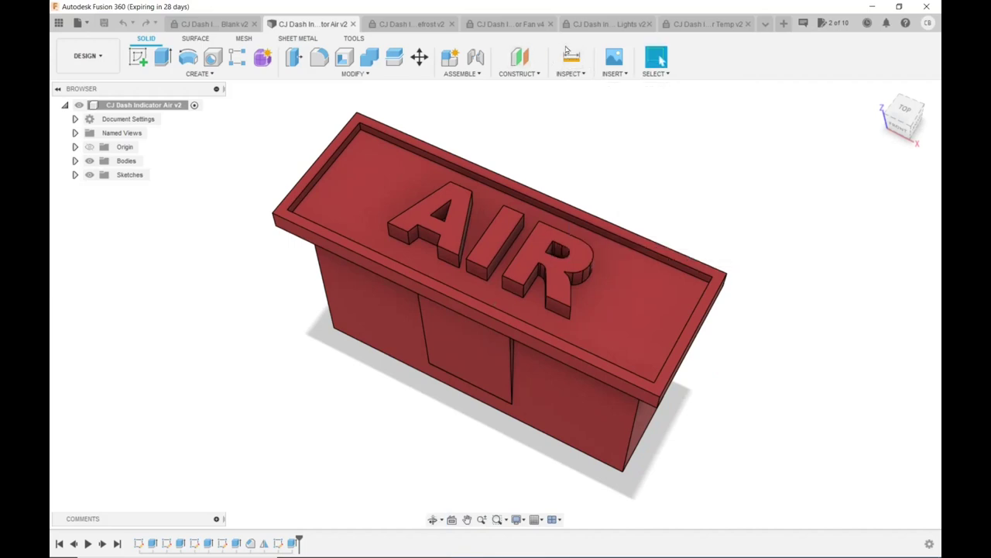
View the Defrost, Fan, Lights, Temp and Wipers indicator designs in turn and examine the raised WIPERS lettering.
{"action": "left_click", "coordinate": [387, 25]}
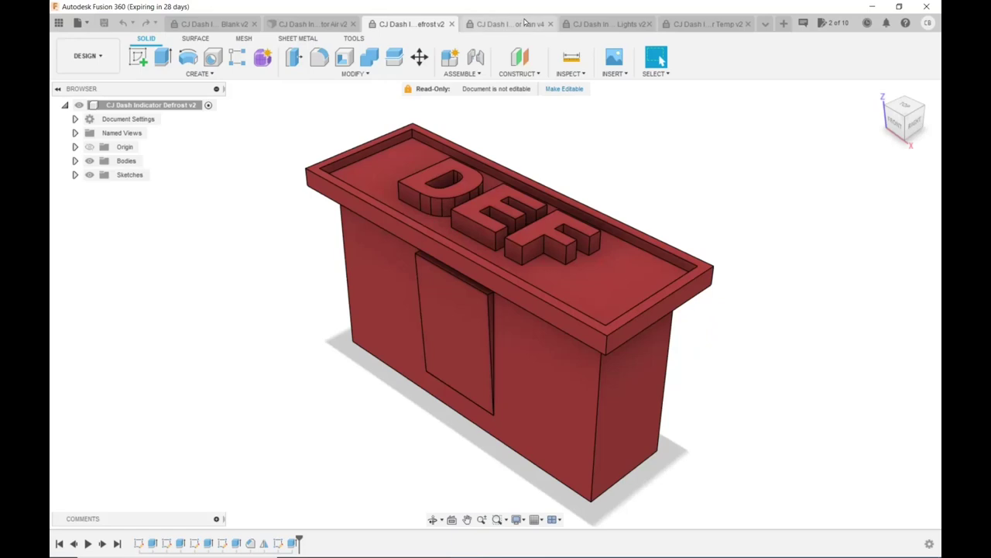
{"action": "left_click", "coordinate": [524, 23]}
{"action": "left_click", "coordinate": [598, 25]}
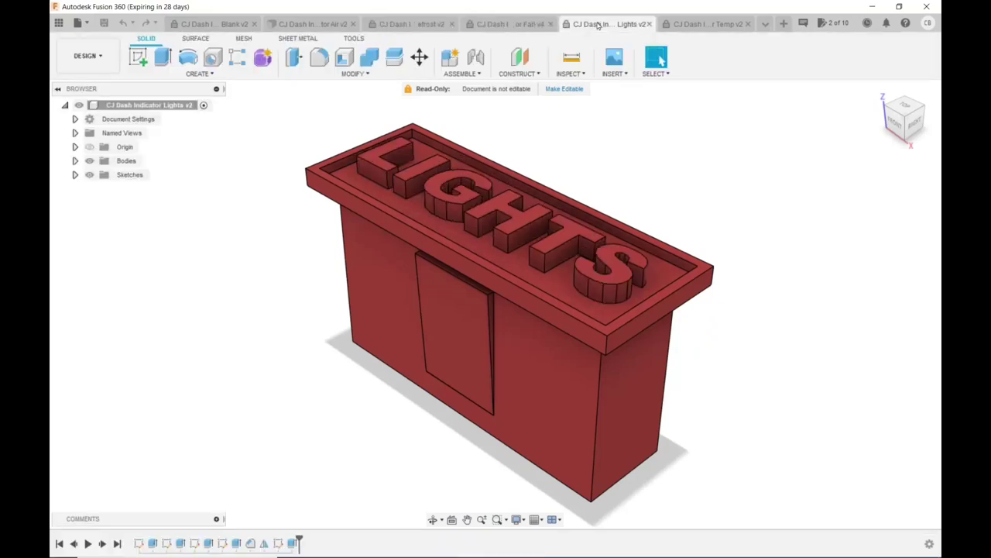
{"action": "left_click", "coordinate": [682, 30]}
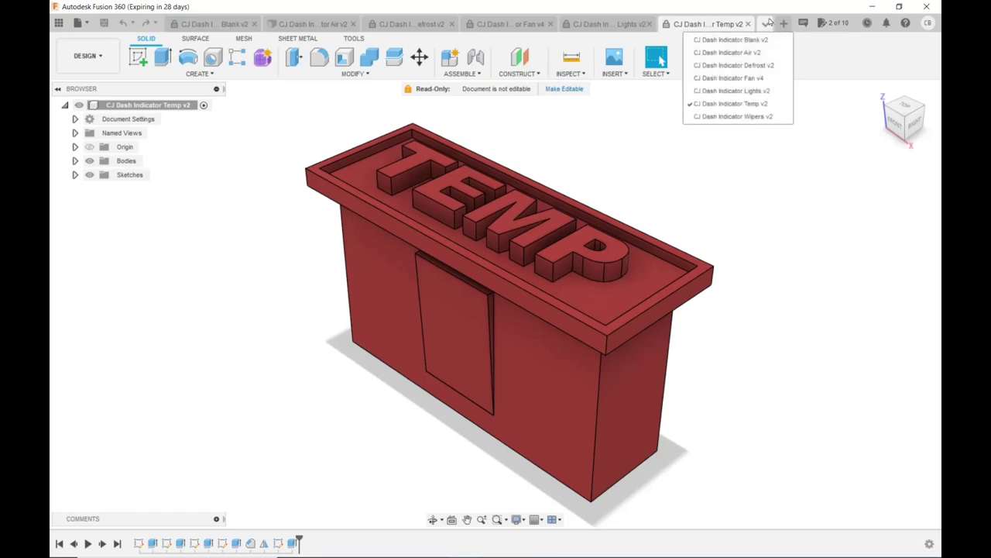
{"action": "left_click", "coordinate": [740, 119]}
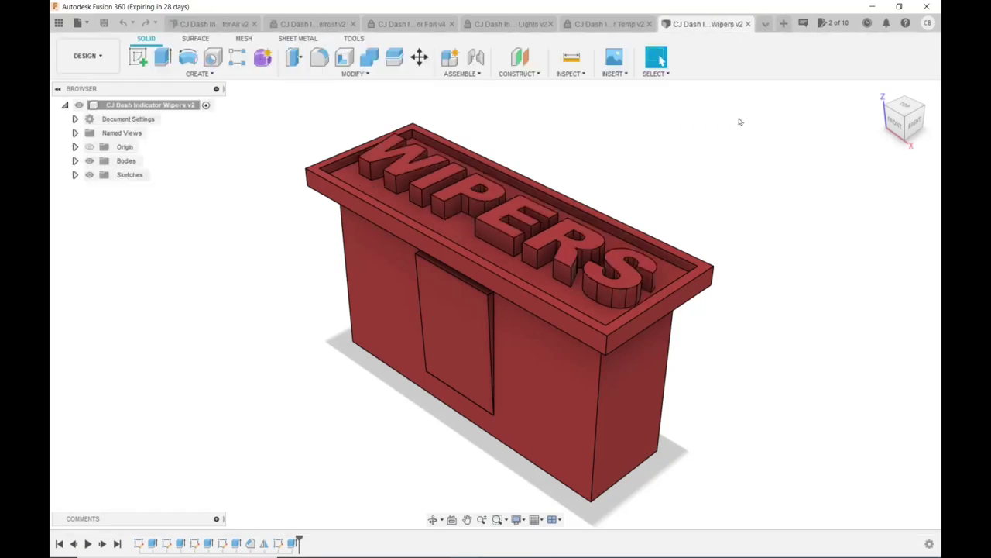
{"action": "middle_click_drag", "start_coordinate": [617, 186], "coordinate": [632, 160], "text": "shift"}
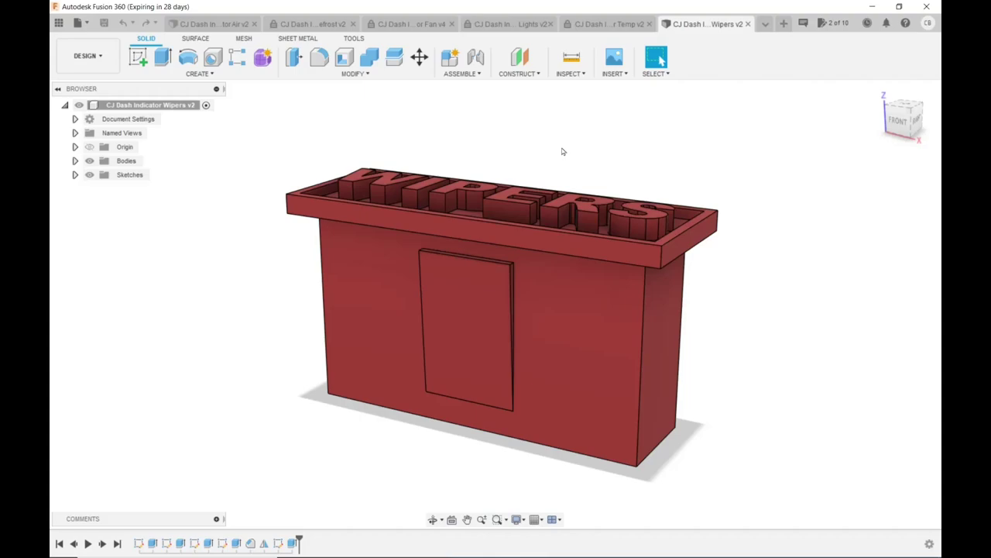
{"action": "middle_click_drag", "start_coordinate": [563, 151], "coordinate": [556, 171], "text": "shift"}
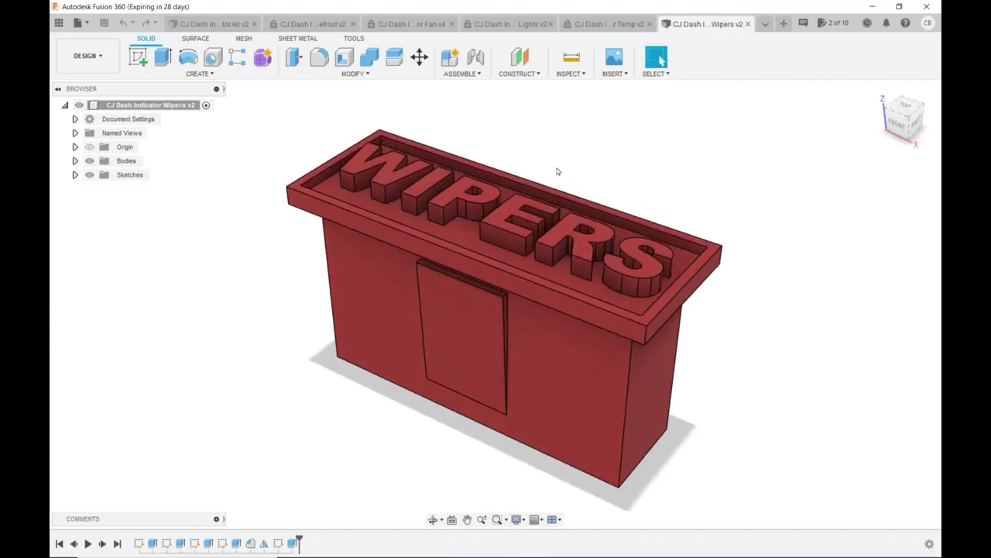